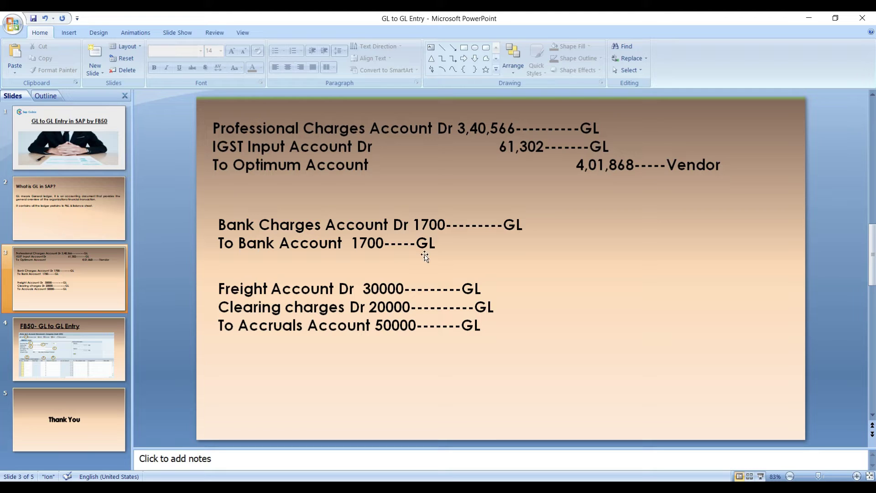
Step: Review the sample GL and vendor journal entries on the slide, then show the FB50 GL to GL Entry slide
click(264, 225)
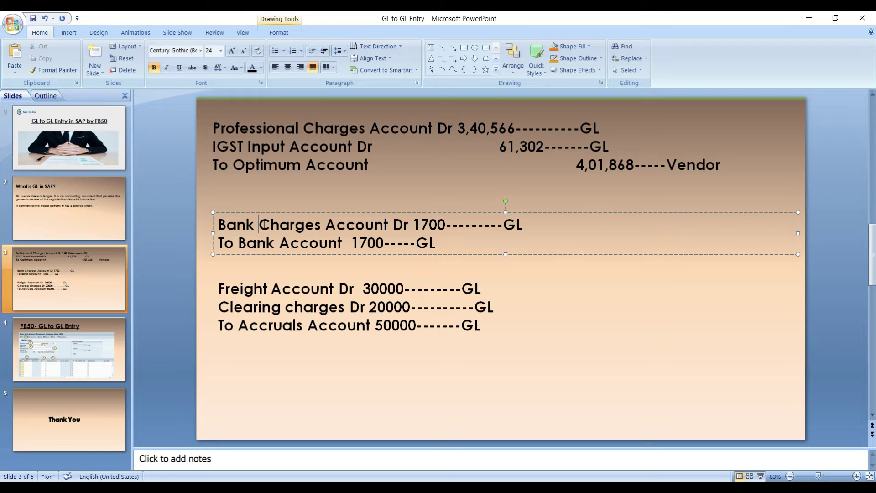
key(alt+shift)
key(Escape)
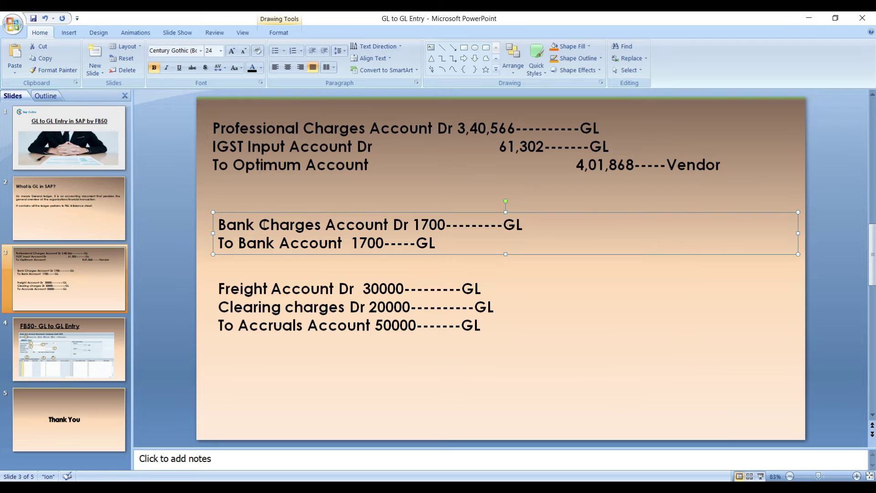
key(Escape)
click(301, 285)
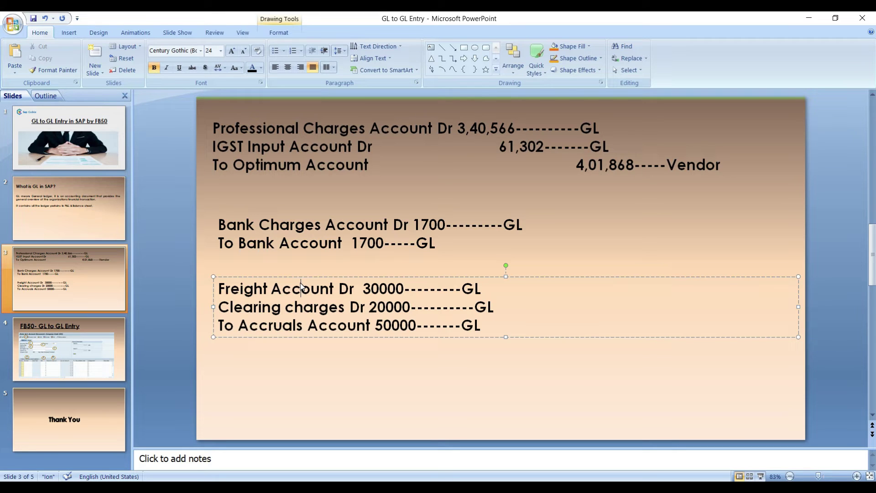
key(Escape)
click(323, 242)
click(352, 329)
key(Escape)
key(Escape)
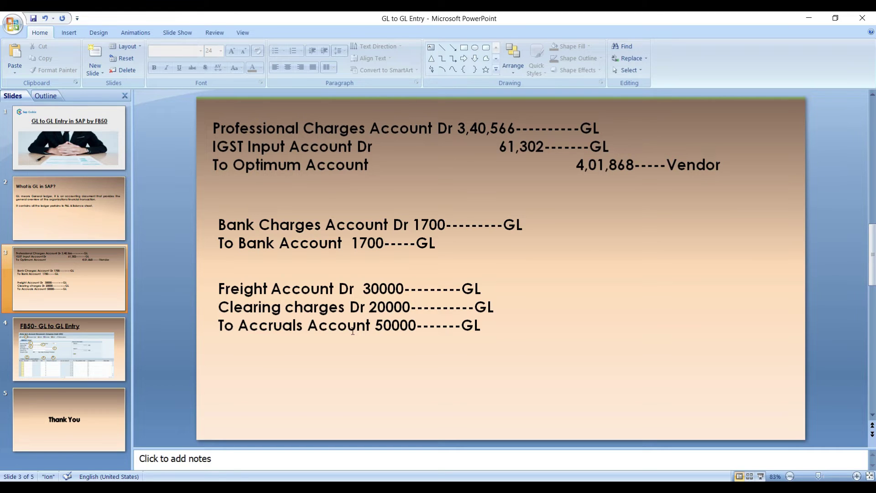
scroll(352, 332, down, 1)
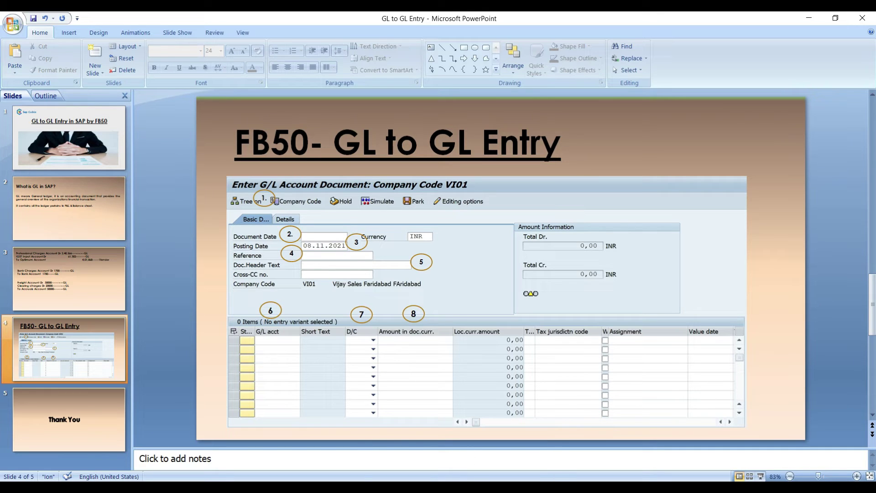
Step: Switch to SAP Easy Access and start transaction FB50 for entering a G/L account document
click(503, 460)
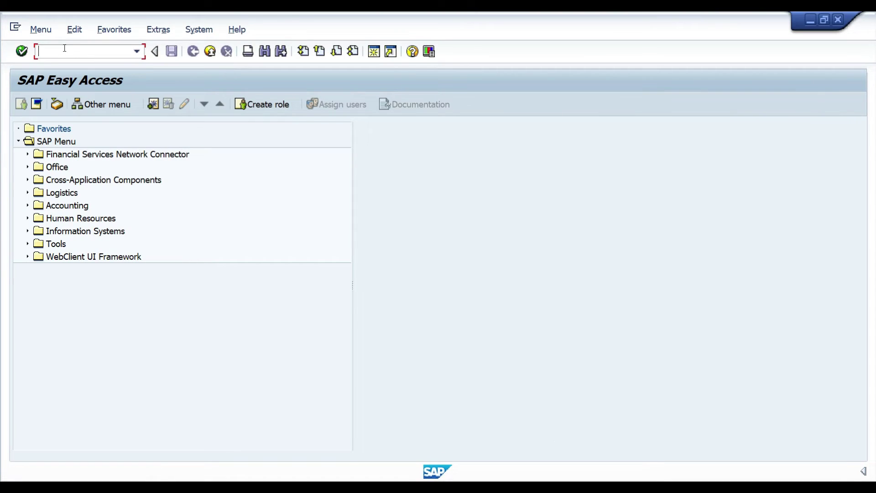
text(fb50)
key(Return)
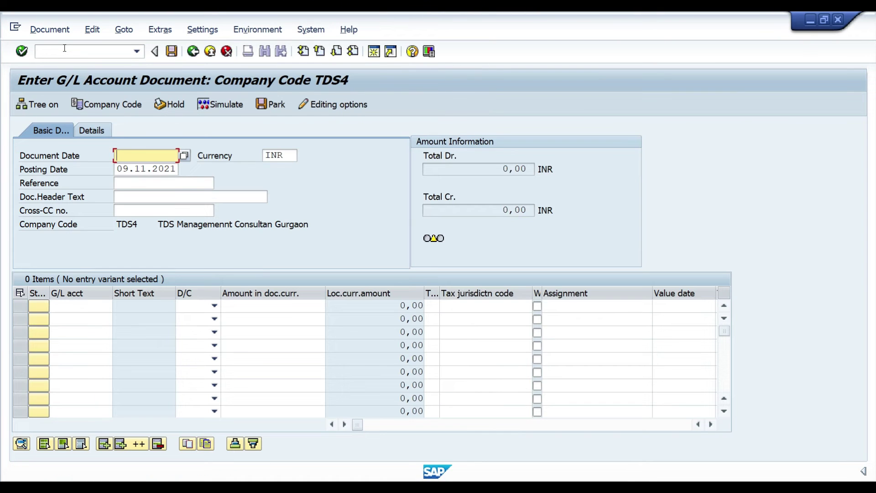
Step: Change the company code of the G/L document to VI01
click(109, 106)
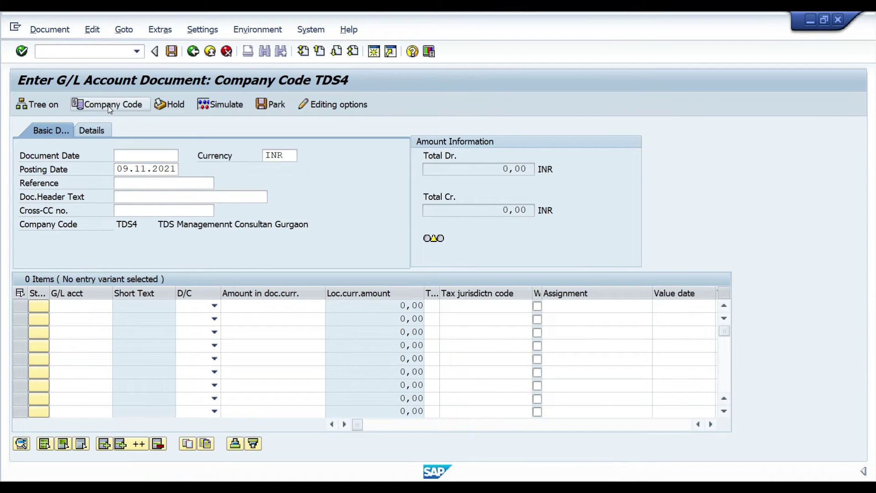
text(Vi01)
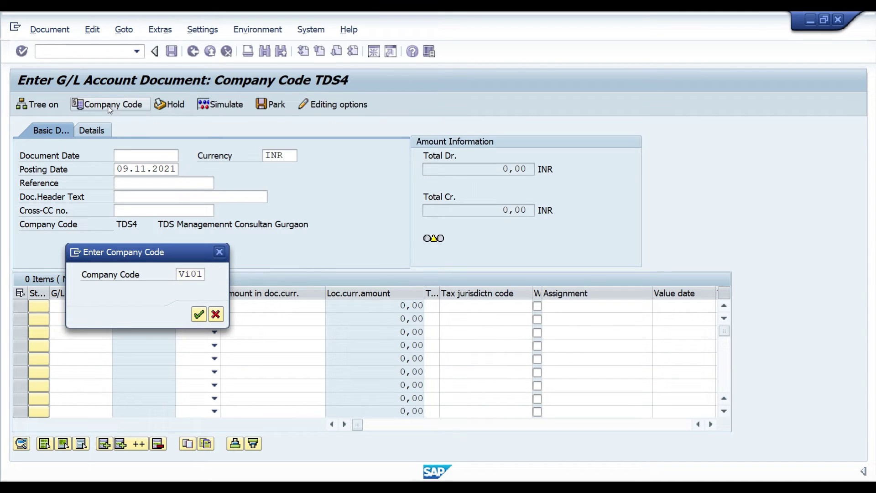
key(Return)
Step: Set the document date to 09.11.2021 and enter "Bank Charges Nov" as the reference, keeping the currency and posting date
text(09)
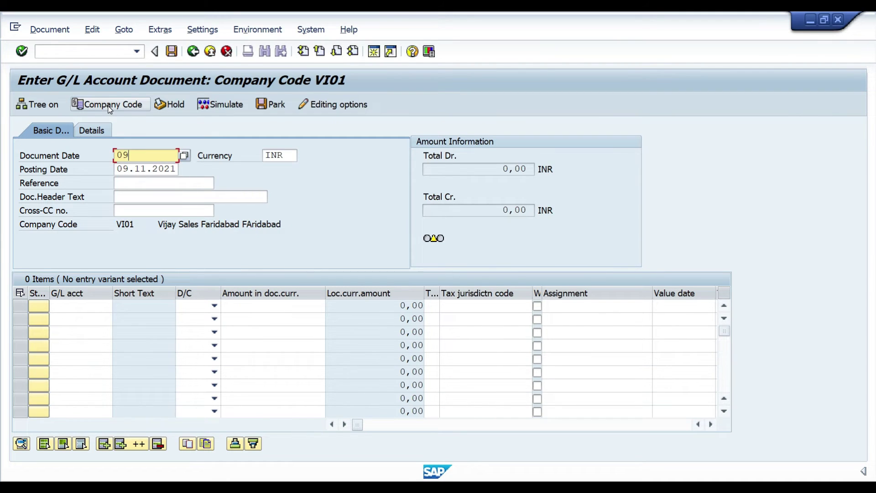
text(.11.2021)
key(Tab)
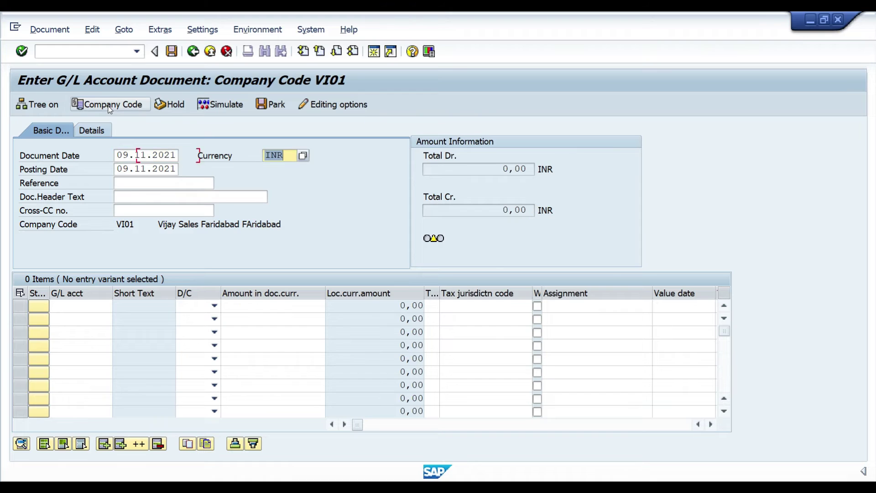
key(Tab)
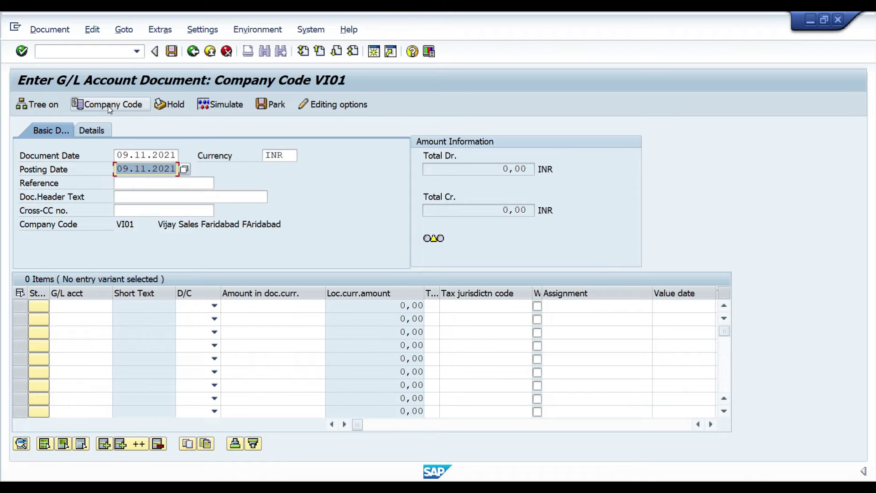
key(Tab)
text(Ba)
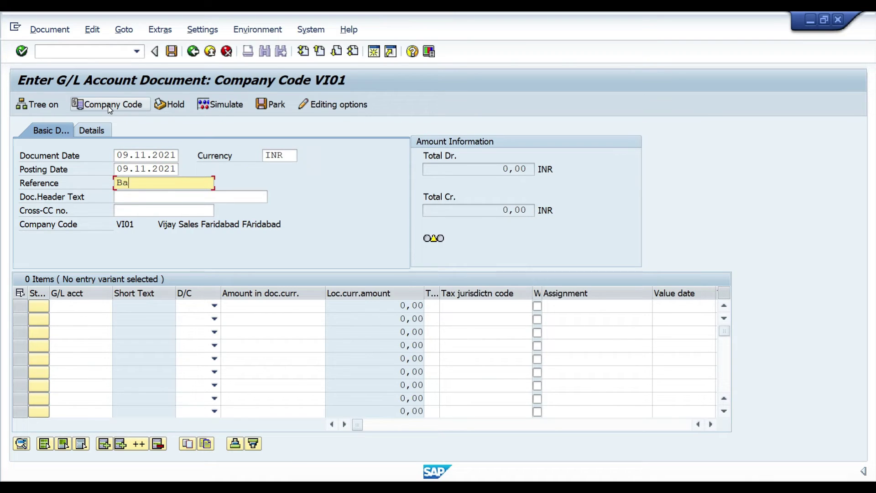
text(nk Charges Nov)
Step: Enter "Bank Charges Nov 2021" as the document header text
key(Tab)
text(Bank Chanr)
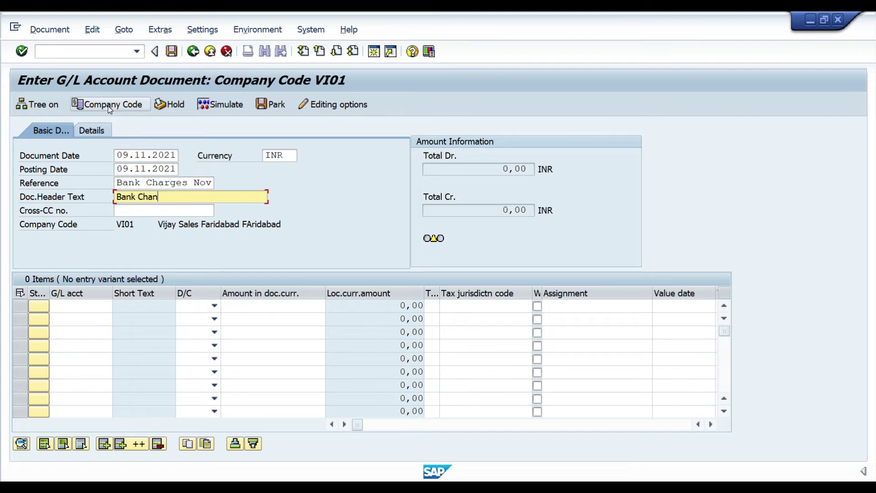
key(BackSpace)
key(BackSpace)
text(rges Nov)
key(BackSpace)
text(v 2021)
key(Tab)
key(Tab)
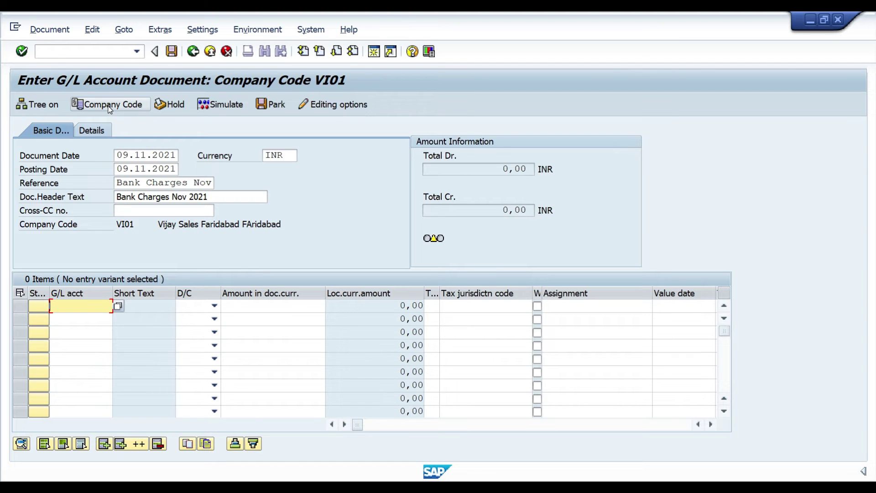
Step: Look up G/L accounts in VI01 by short text *Bank C* and use the Bank Charges account in the first line item
click(119, 307)
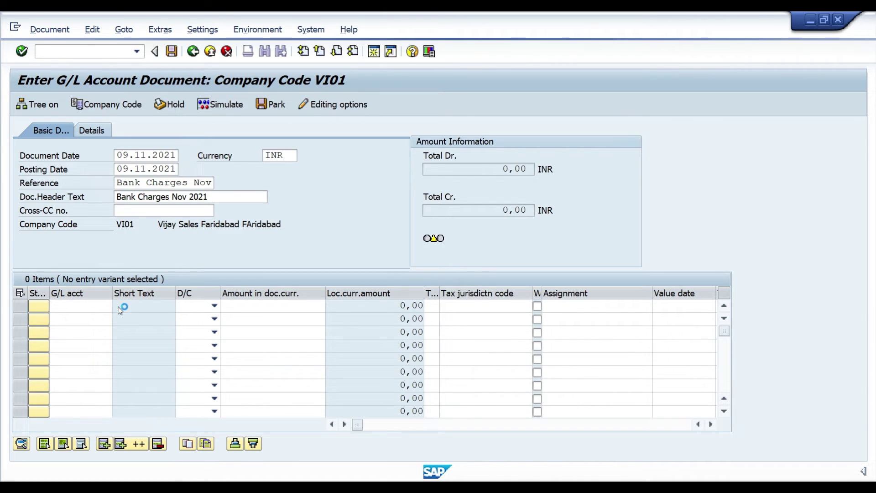
text(*)
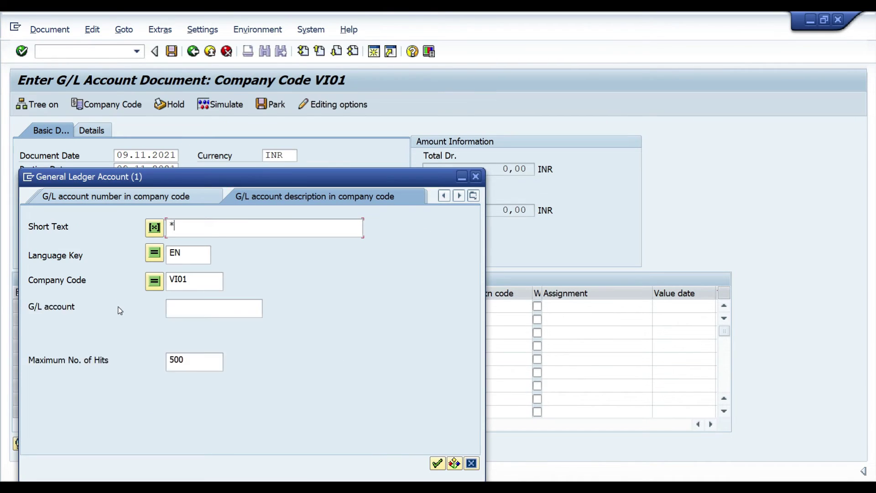
text(Bank C*)
key(Return)
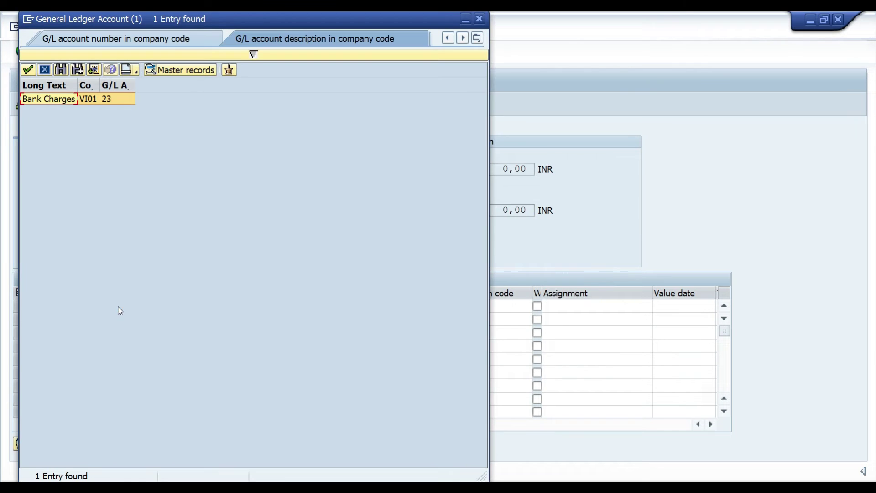
key(Return)
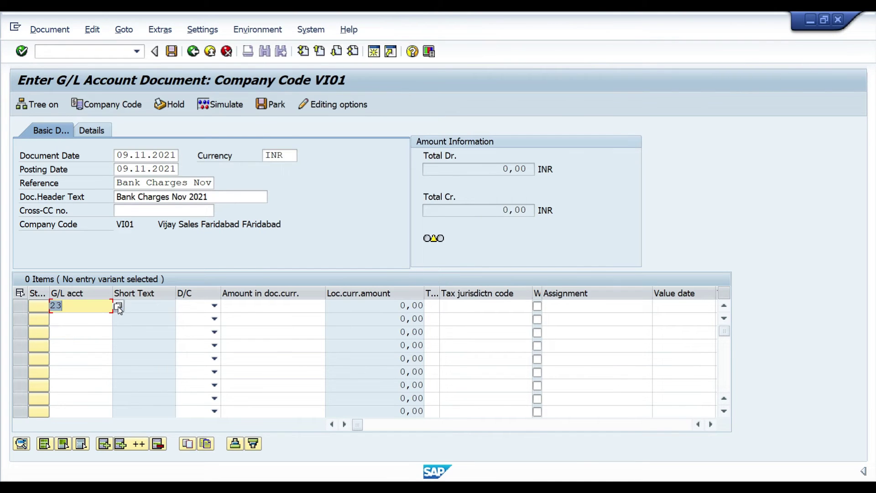
Step: Make the Bank Charges line a debit with an amount of 1700
key(Tab)
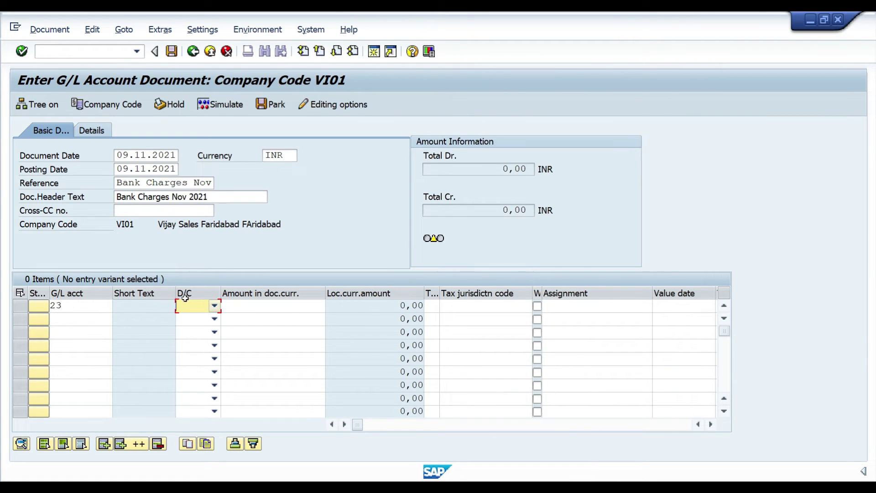
key(d)
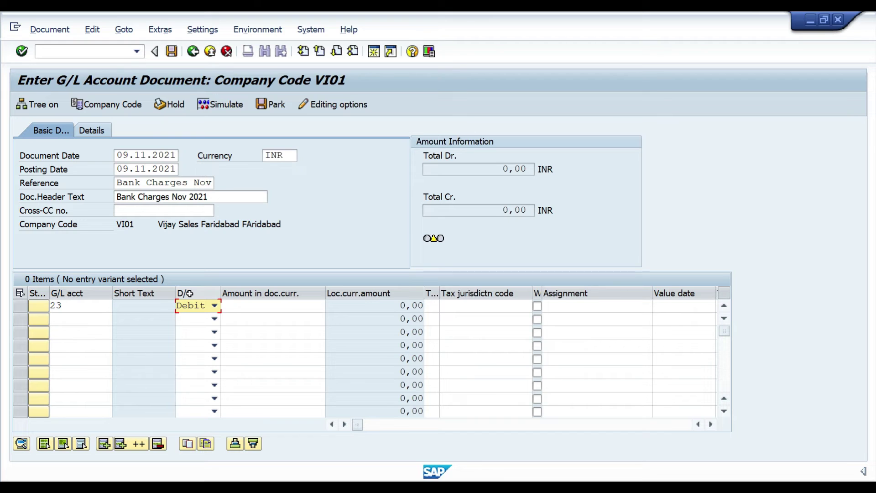
key(Tab)
text(1700)
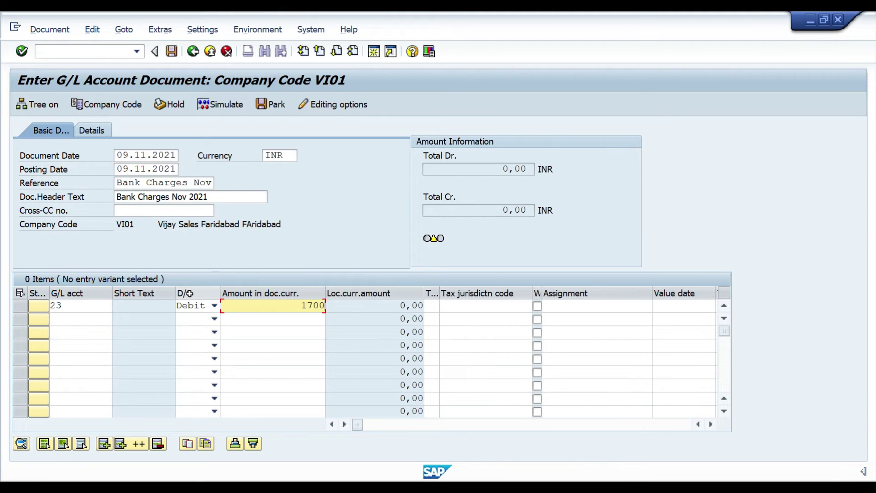
Step: Look up G/L accounts by short text *Bank* and use the HDFC bank Account in the second line item
click(74, 321)
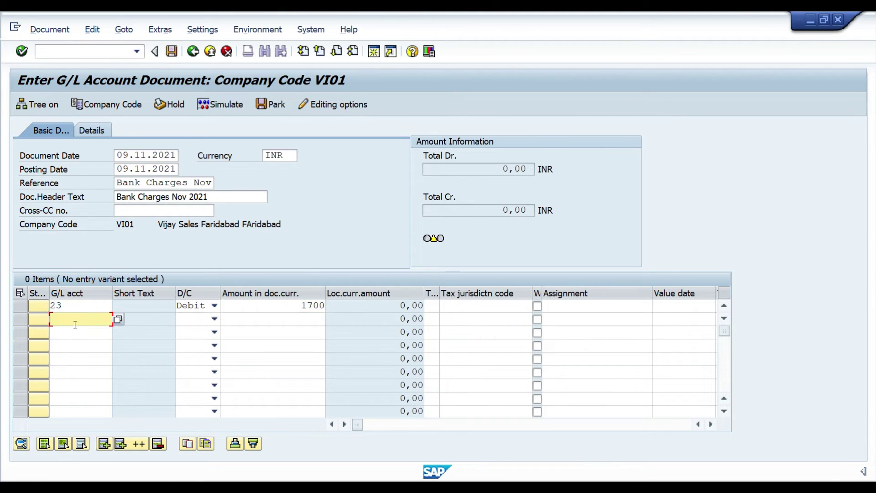
click(119, 320)
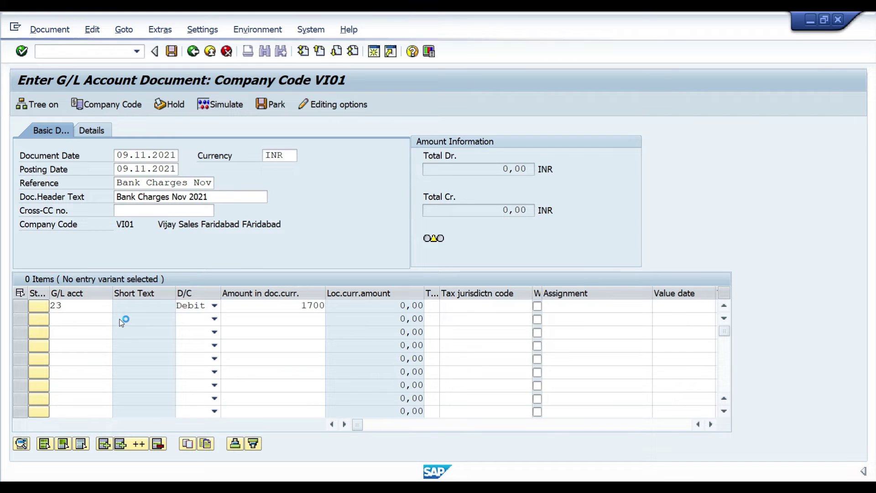
text(*Bank*)
key(Return)
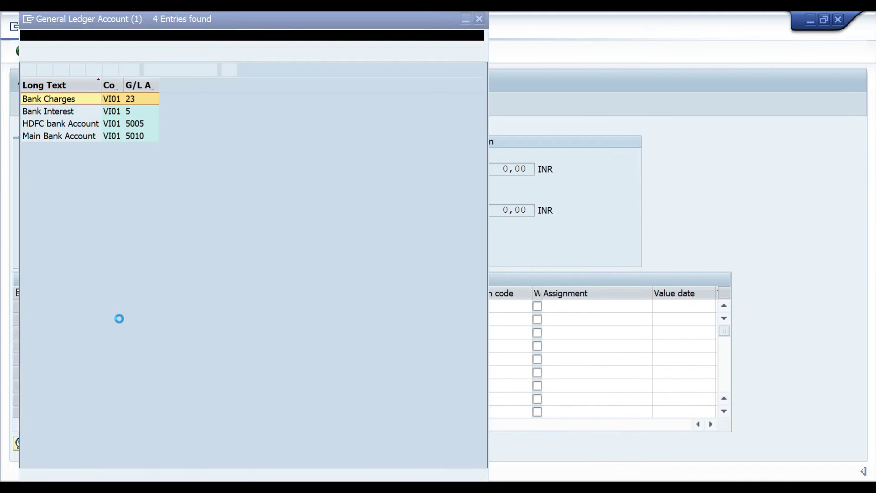
key(Down)
key(Down)
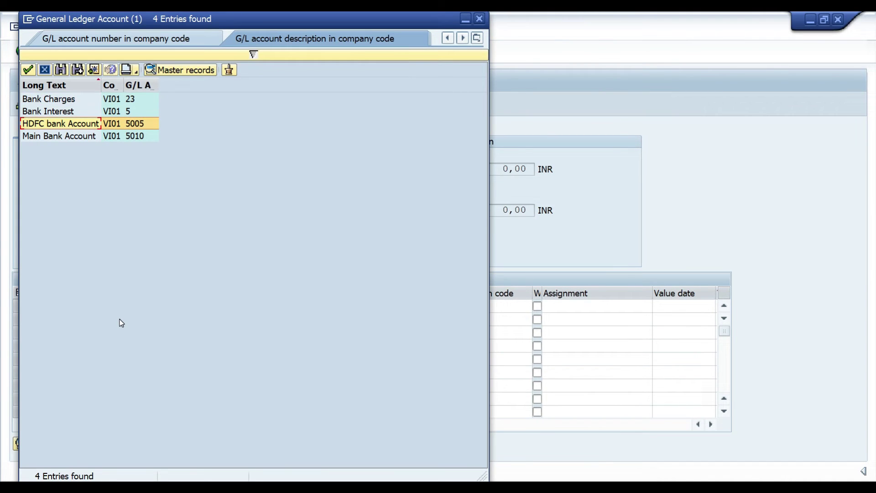
key(Return)
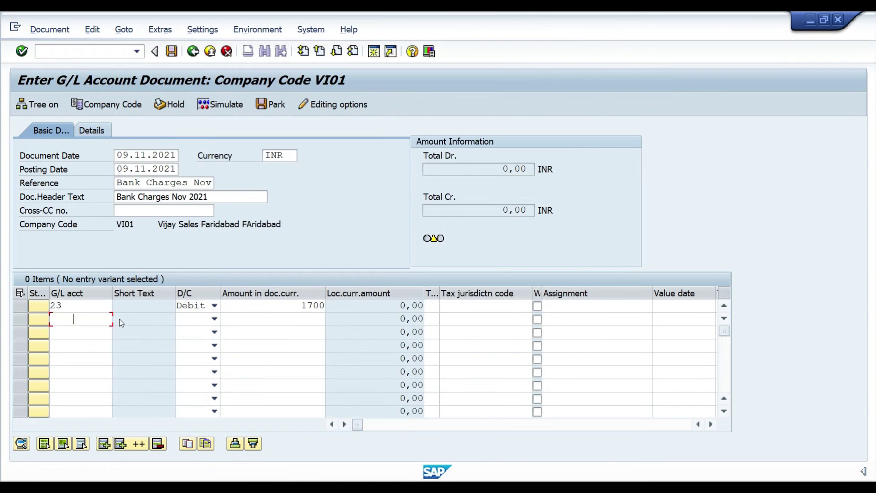
Step: Make the HDFC bank line a credit with an amount of 1700
key(Tab)
key(c)
key(Tab)
text(17)
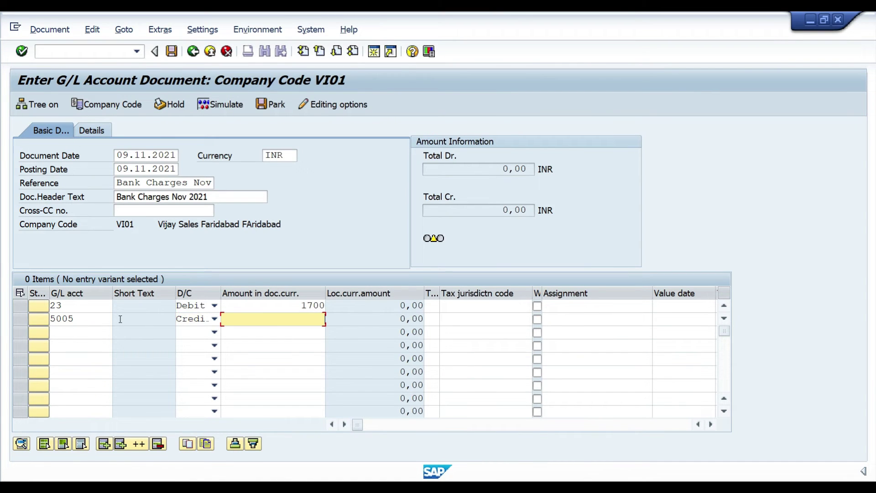
text(00)
Step: Validate the two line items, supplying "Bank Charges" as the debit line's item text and accepting the tax code warning
mouse_move(436, 242)
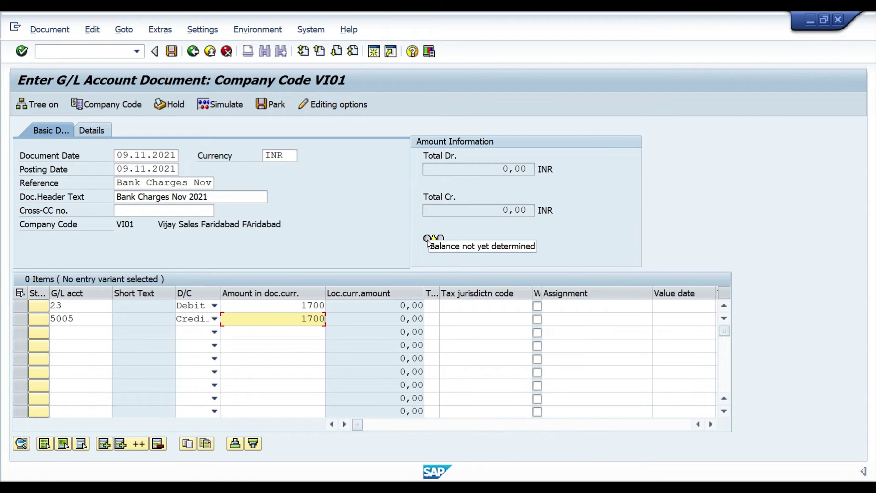
key(Return)
key(Return)
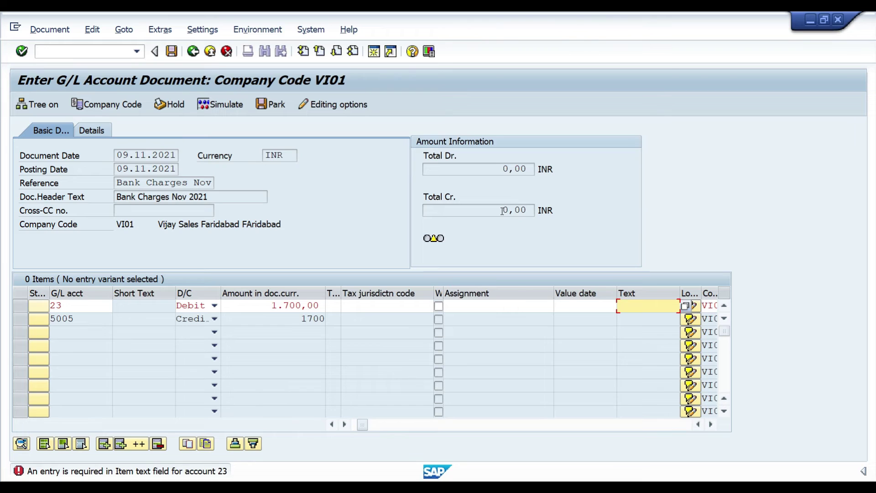
text(Bank Charges)
key(Return)
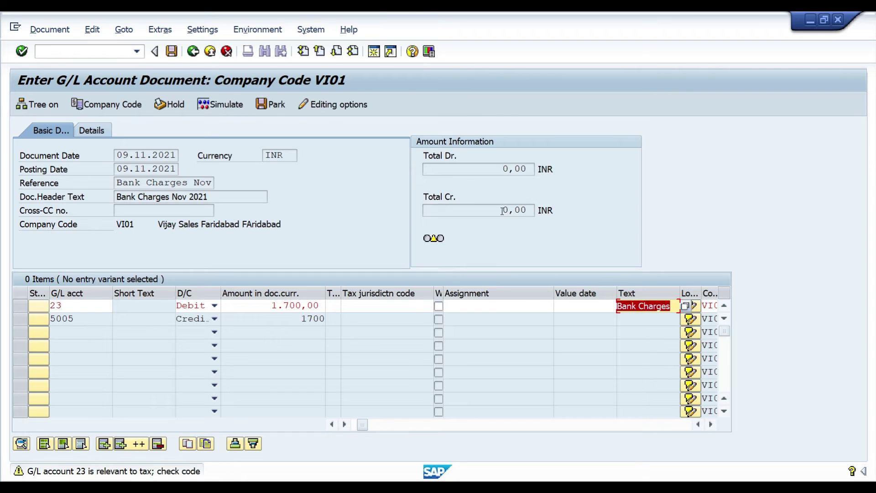
key(Return)
key(Return)
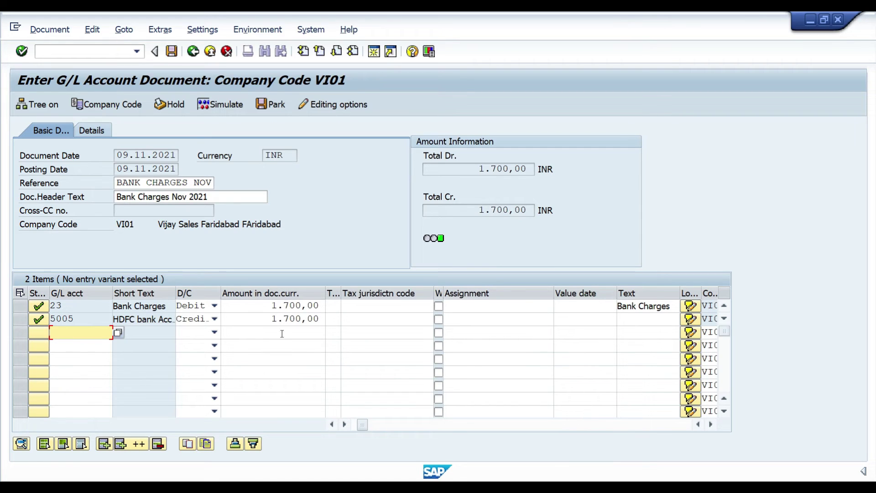
Step: Replace the HDFC bank line's credit amount with 1690 and revalidate the document to test the balance indicator
click(260, 321)
key(Delete)
key(Delete)
key(Delete)
key(Delete)
key(Delete)
key(Delete)
key(Delete)
key(Delete)
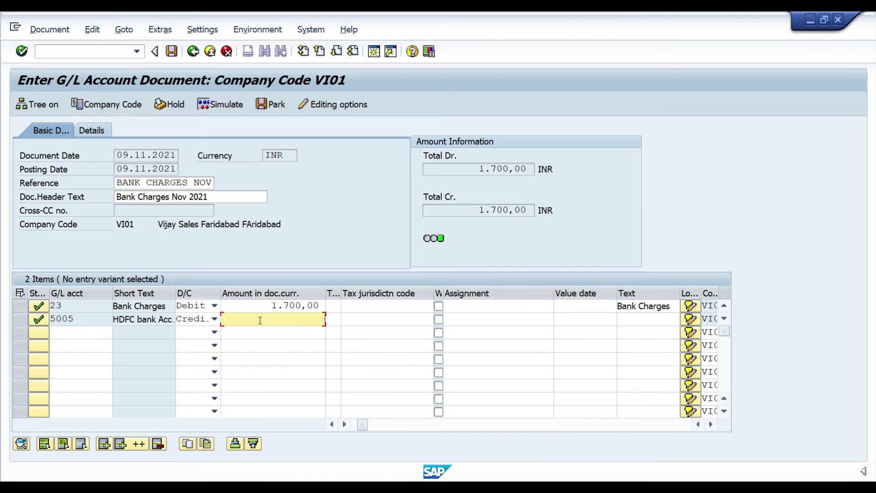
text(1690)
key(Return)
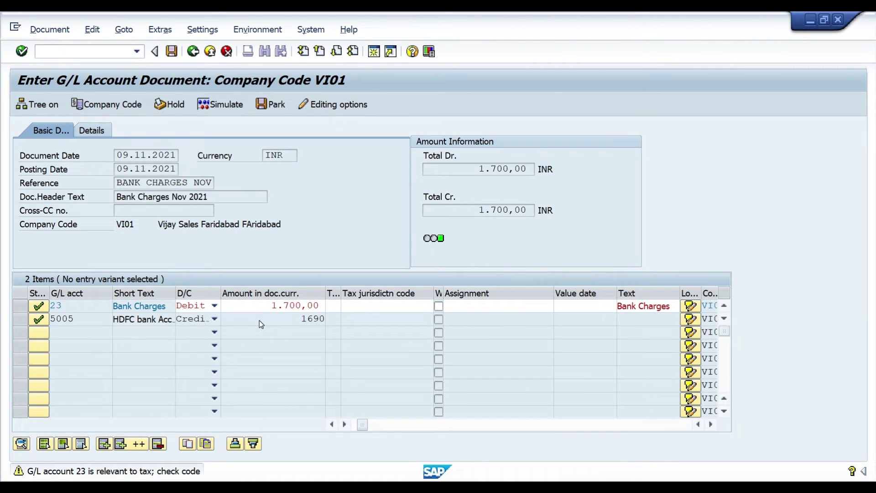
key(Return)
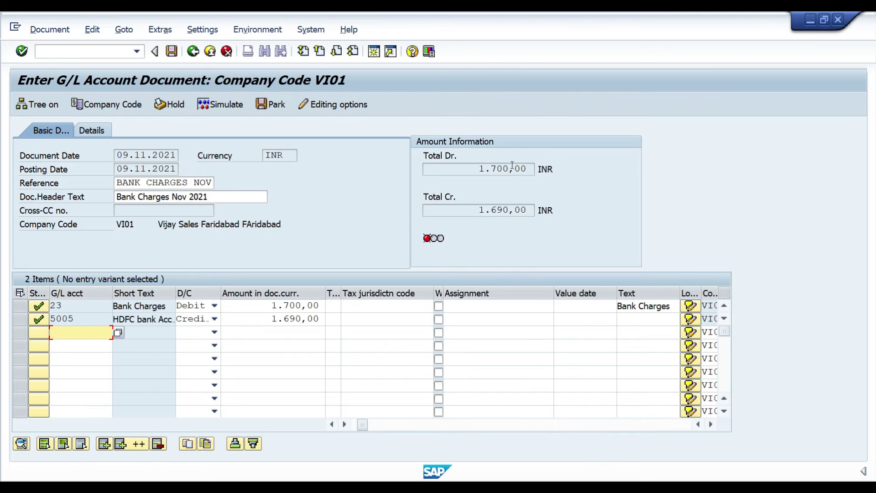
Step: Restore the HDFC bank line's credit amount to 1700 and revalidate the document
click(293, 319)
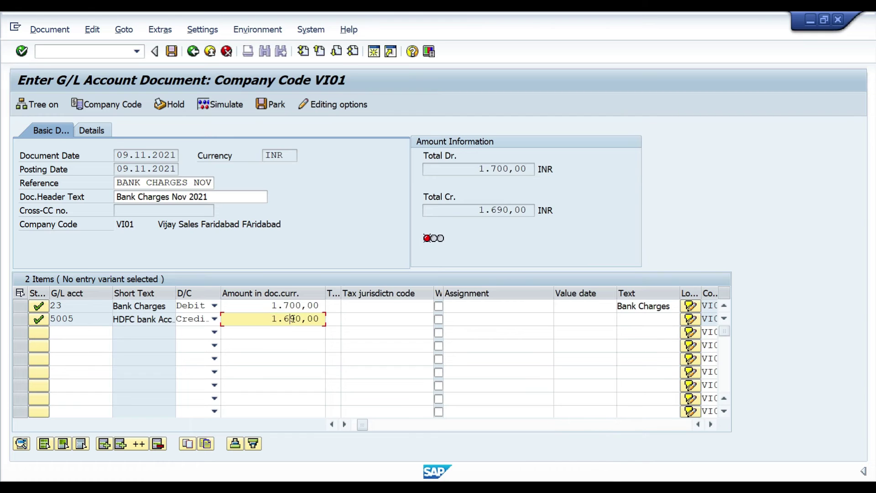
key(Delete)
key(Delete)
key(BackSpace)
key(BackSpace)
key(BackSpace)
key(BackSpace)
key(BackSpace)
key(BackSpace)
key(Escape)
text(1700)
key(Return)
key(Return)
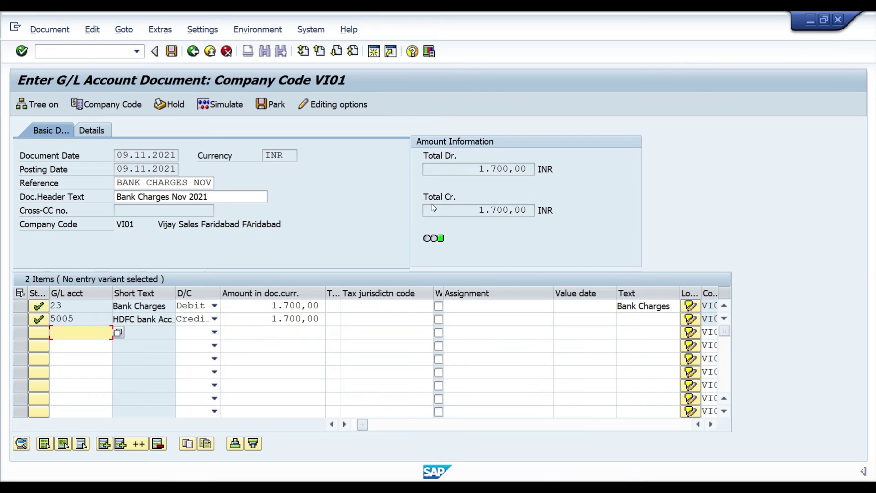
Step: Simulate the bank charges document and post it from the document overview
click(232, 106)
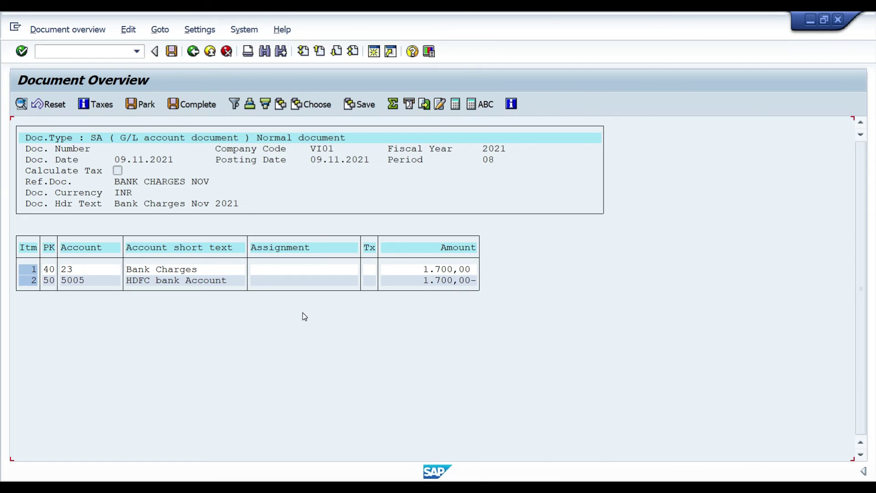
key(ctrl+s)
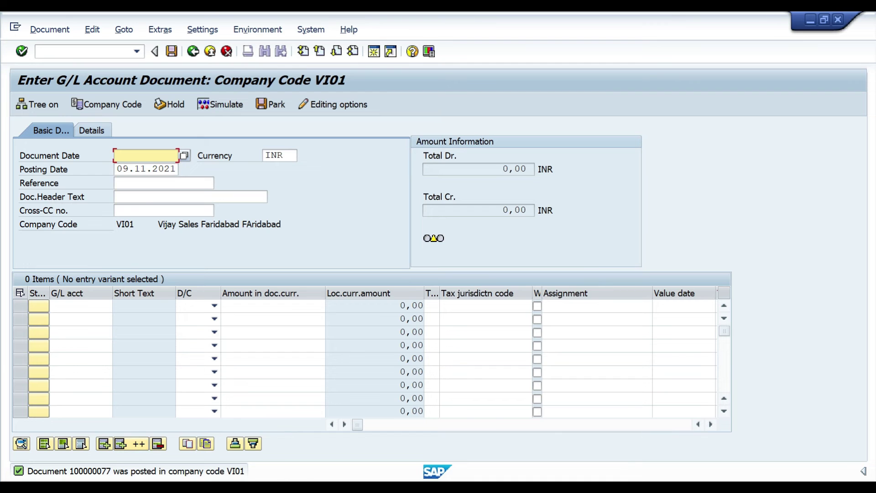
Step: Switch to PowerPoint and review the freight, clearing charges and accruals journal entry on slide 3
click(420, 445)
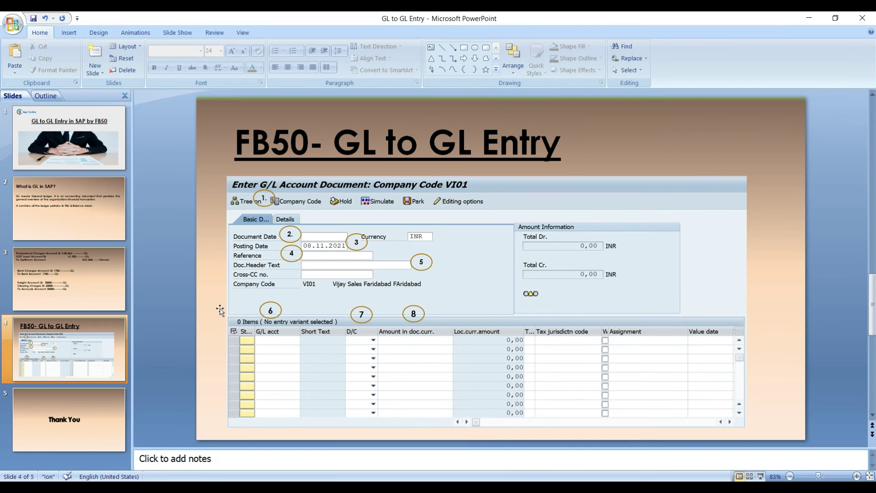
click(119, 294)
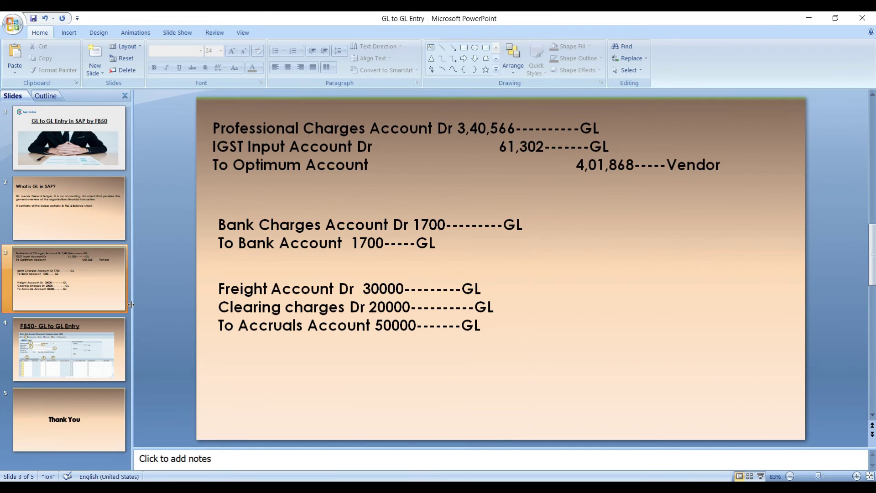
click(231, 232)
key(Escape)
click(363, 306)
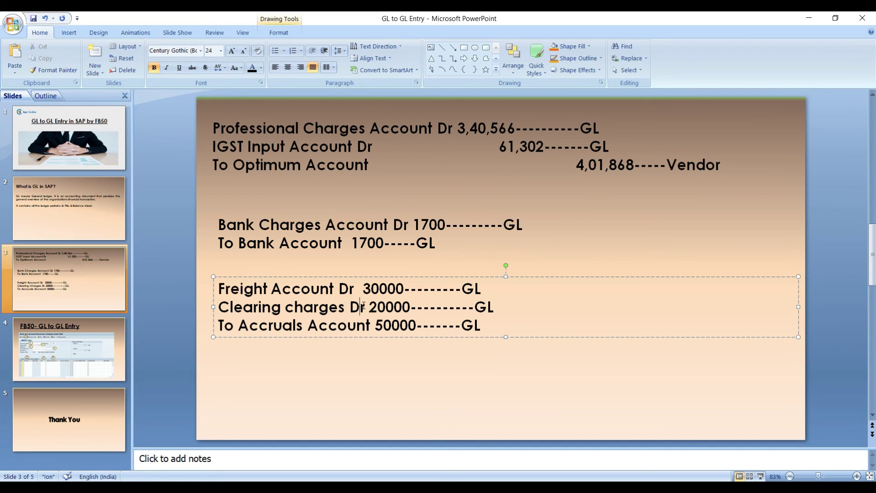
key(Escape)
Step: Return to SAP and set the new G/L document's date to 09.11.2021, keeping the posting date
click(491, 444)
text(09)
key(Down)
key(Return)
key(Tab)
key(Tab)
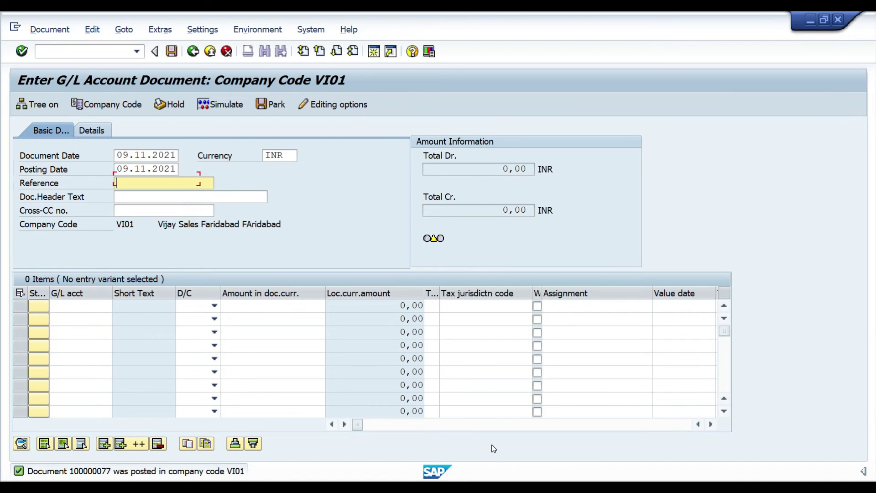
Step: Fill in the reference "Accruals Nov 202" and the document header text "Accruals Nov 2021"
text(Accruals Nov 202)
key(Tab)
text(Accruals N)
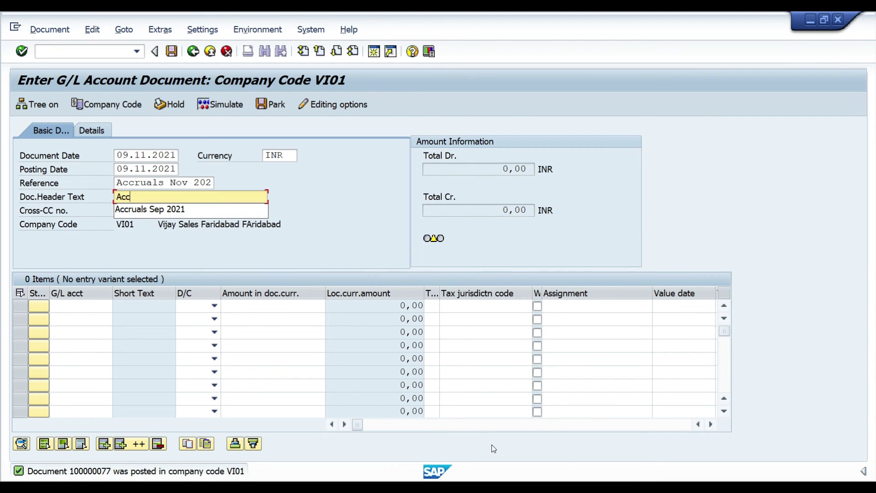
text(ov 2021)
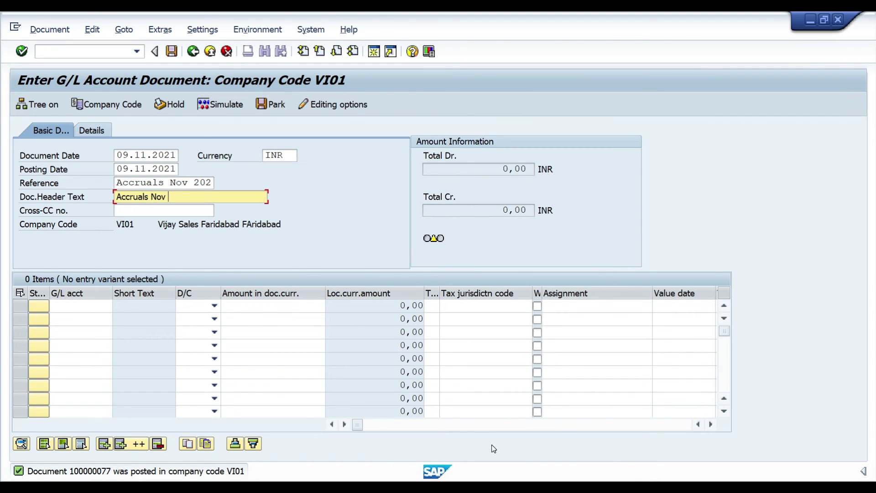
key(Return)
key(Tab)
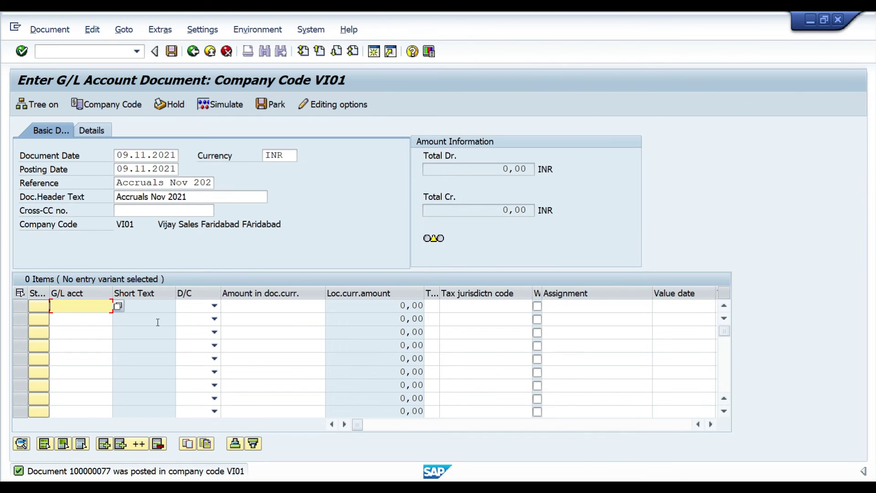
Step: Look up G/L accounts by short text *fre*, use the Freight Account in the first line item and make it a debit
click(119, 306)
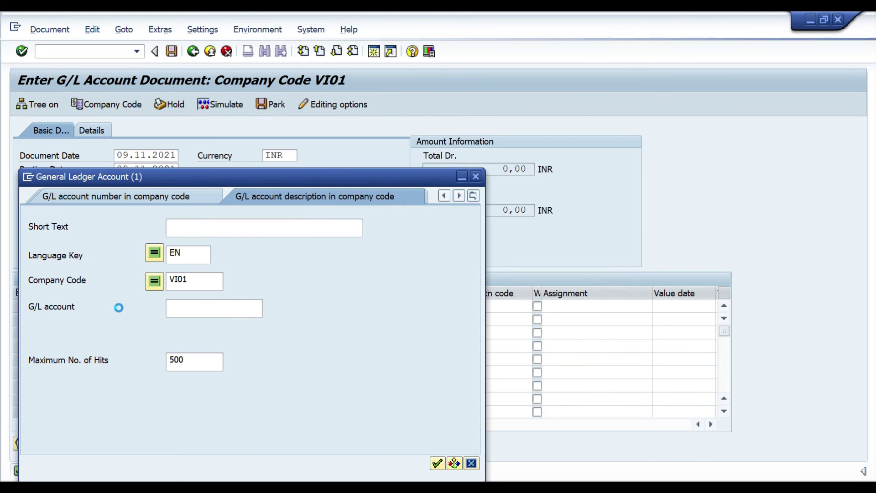
text(*fre*)
key(Return)
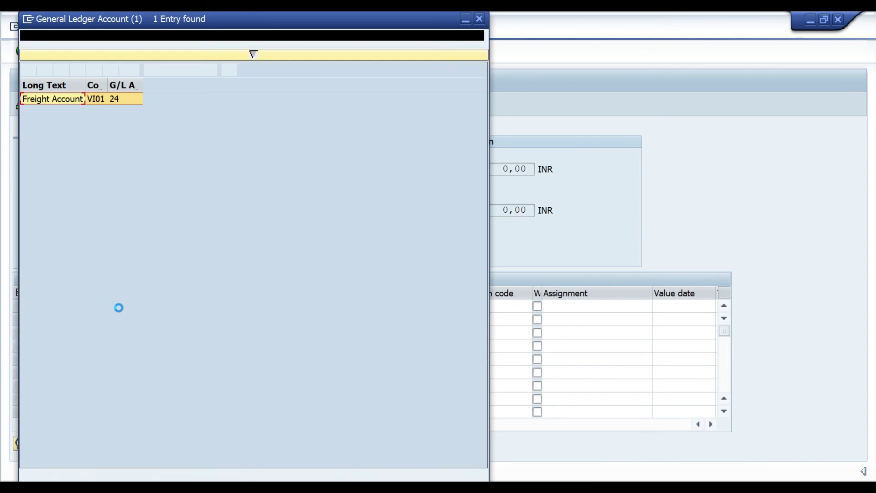
key(Return)
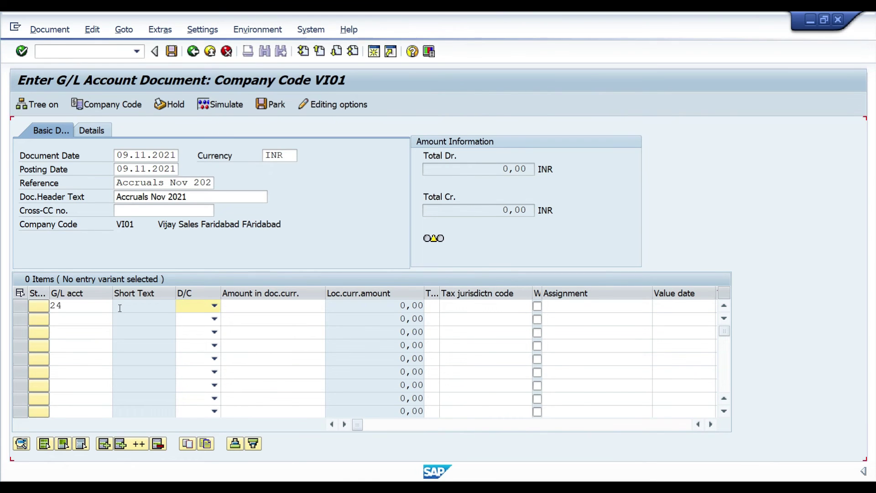
key(Down)
key(Tab)
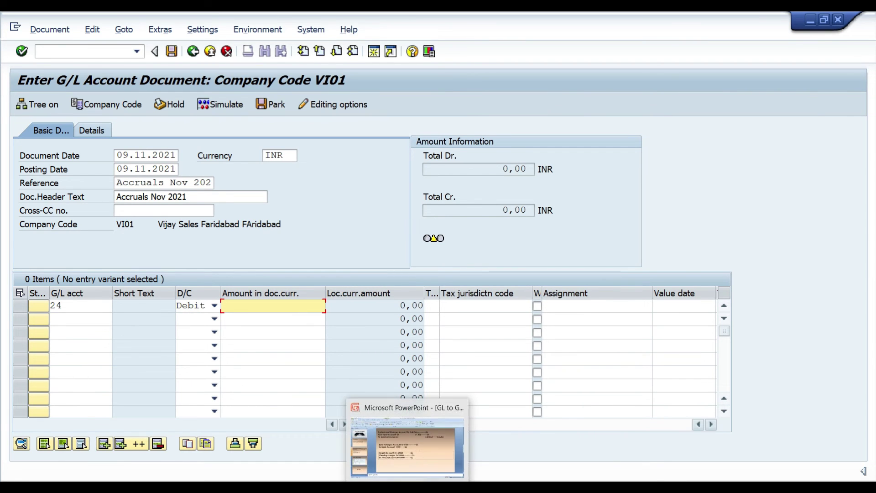
Step: Check the freight amount on the PowerPoint slide and enter 30000 as the freight line's amount in SAP
click(420, 453)
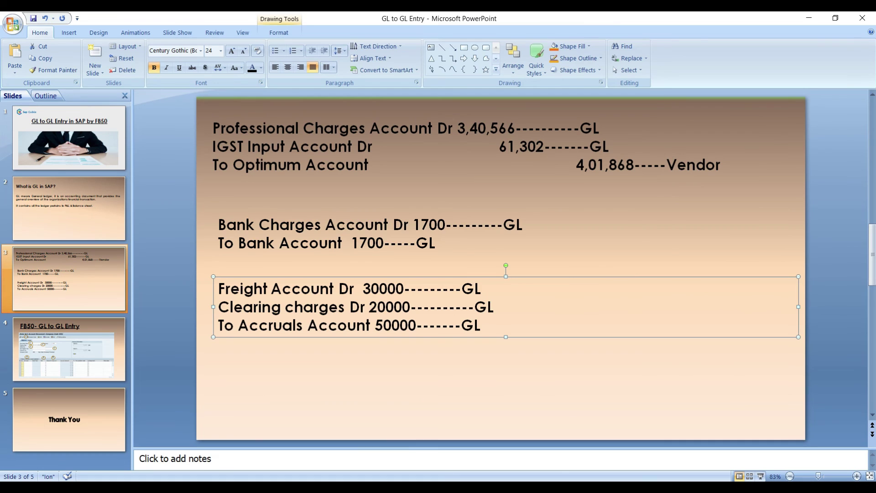
mouse_move(464, 489)
click(490, 451)
text(30000)
Step: Look up G/L accounts by short text *clear* and enter clearing charges account 15 in the second line item
key(Down)
key(shift+Tab)
key(shift+Tab)
key(shift+Tab)
key(Tab)
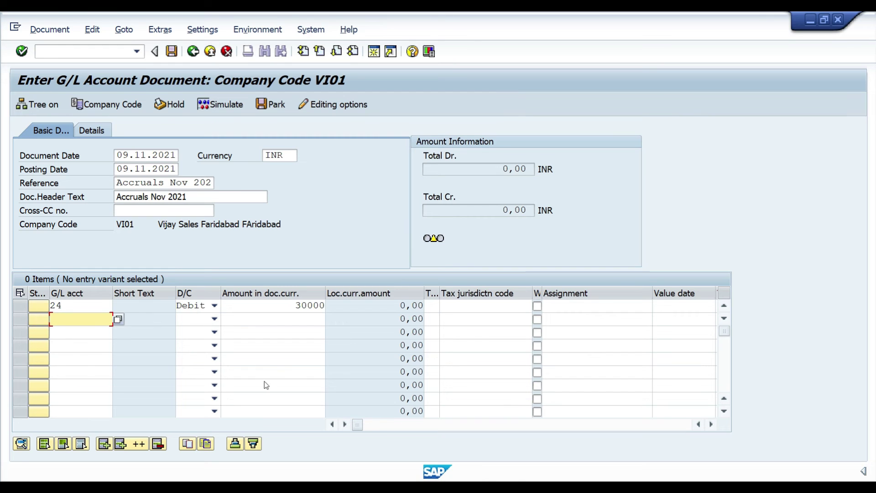
click(118, 320)
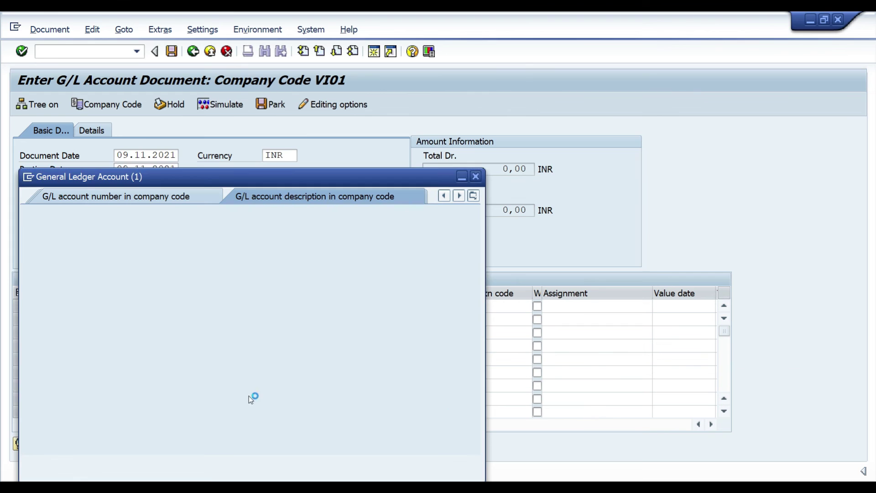
text(*)
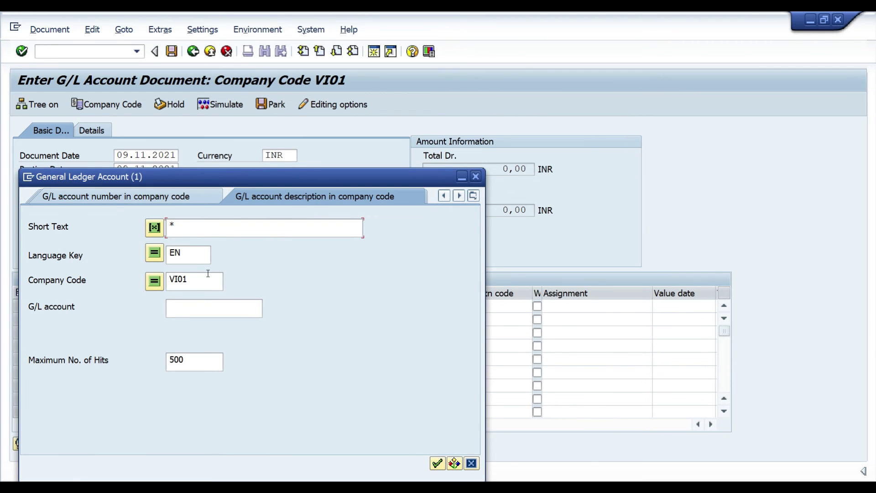
text(clear*)
key(Return)
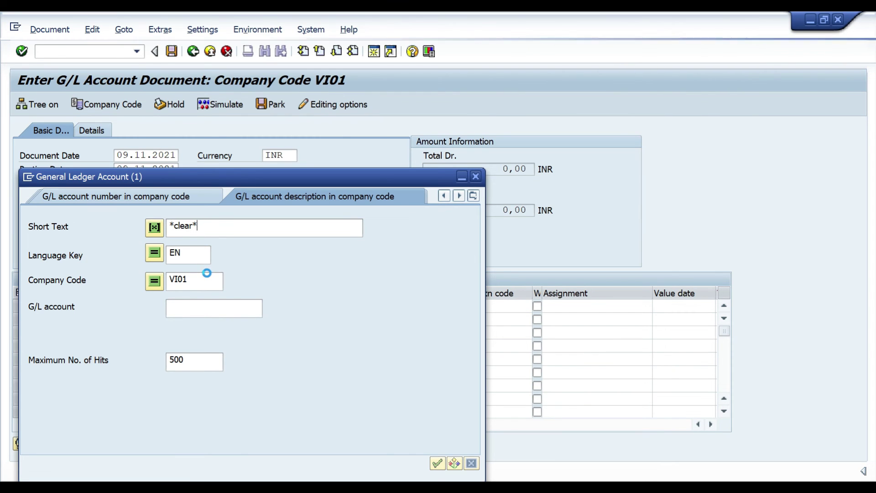
key(Down)
key(Down)
key(Escape)
key(Down)
text(15)
Step: Make the clearing charges line a credit with an amount of 20000
key(Tab)
key(c)
key(Tab)
text(20000)
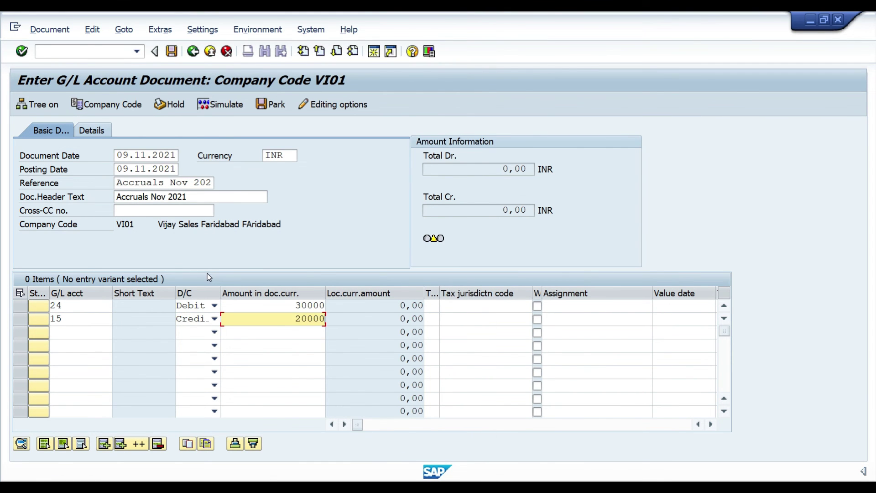
Step: Correct the clearing charges line's posting side to Debit
key(Down)
key(shift+Tab)
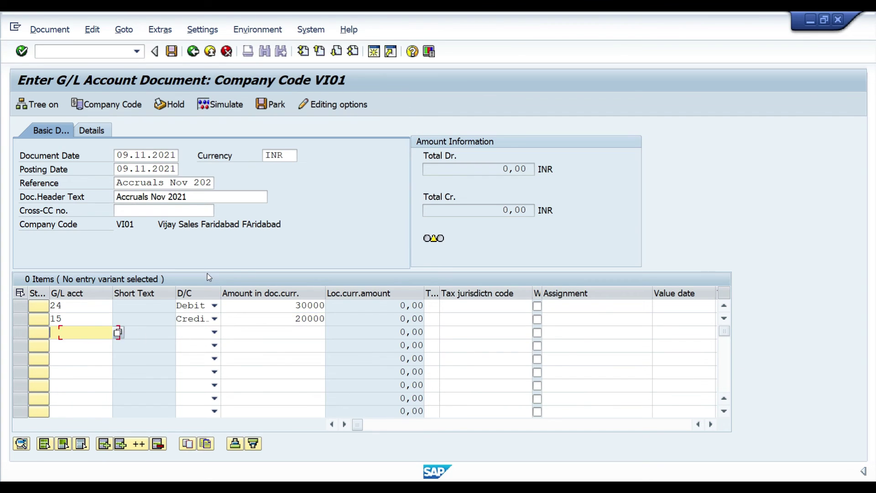
key(shift+Tab)
key(Tab)
key(Up)
key(Tab)
key(d)
Step: Look up G/L accounts by short text *accrual* and use Accruals for AP in the third line item
key(Down)
key(shift+Tab)
key(F4)
text(*accru)
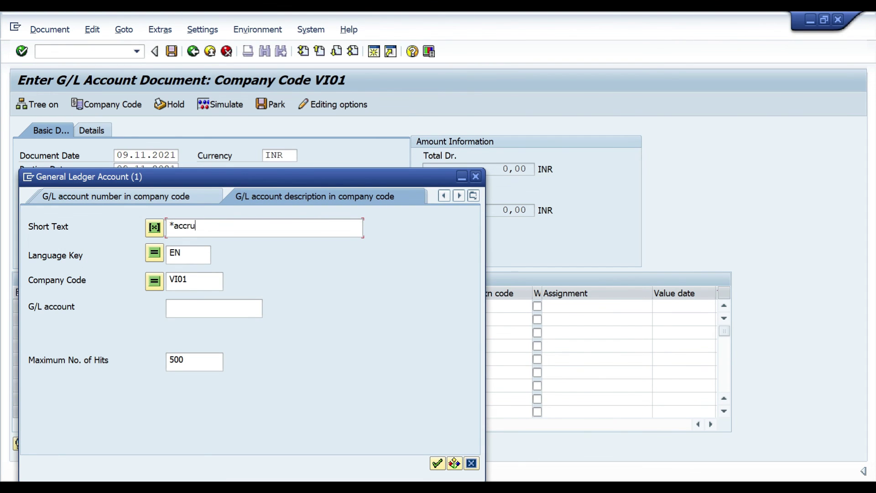
text(al*)
key(Return)
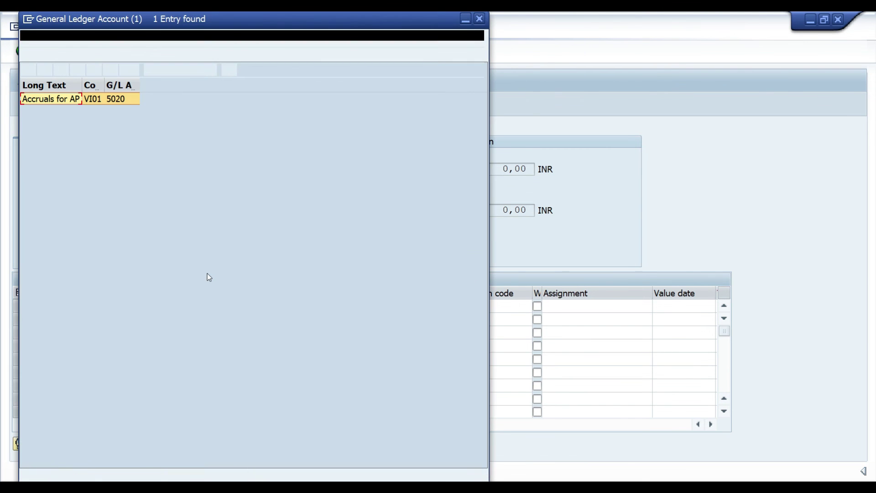
Step: Make the Accruals for AP line a credit with an amount of 50000
key(Tab)
key(c)
key(Tab)
text(50000)
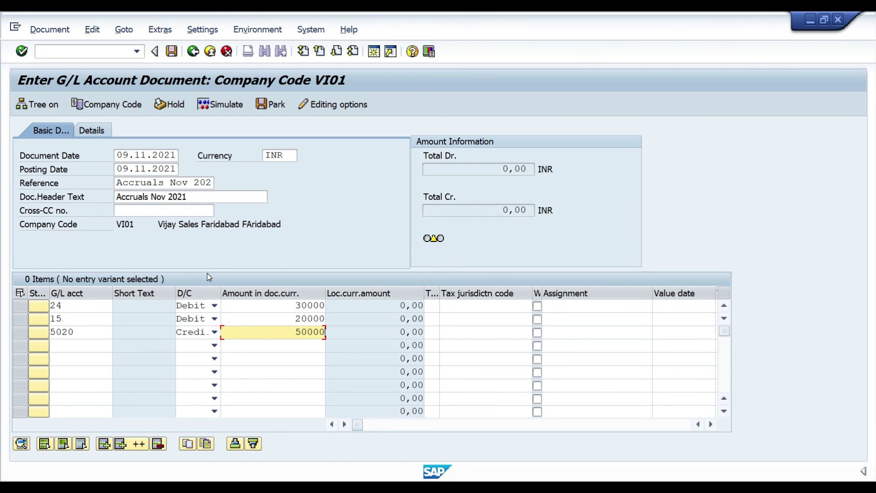
Step: Validate the line items, supplying "Accruals" as the freight line's item text and accepting the tax code warning
key(Return)
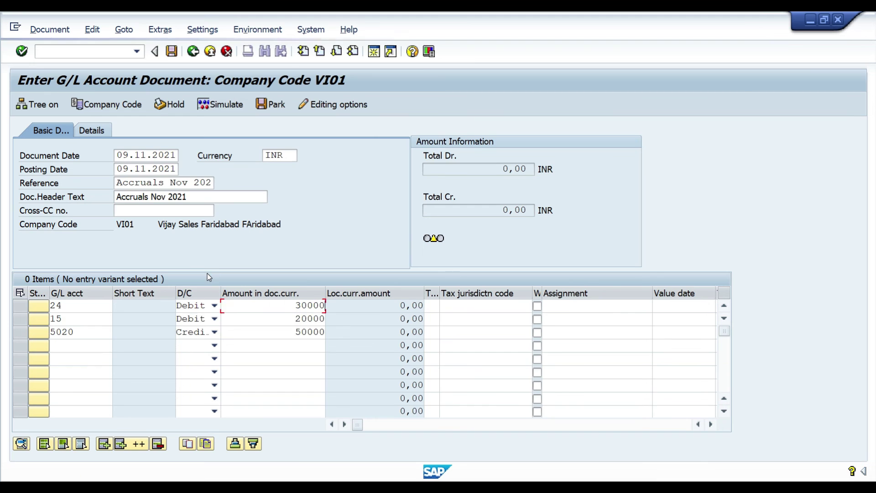
key(Return)
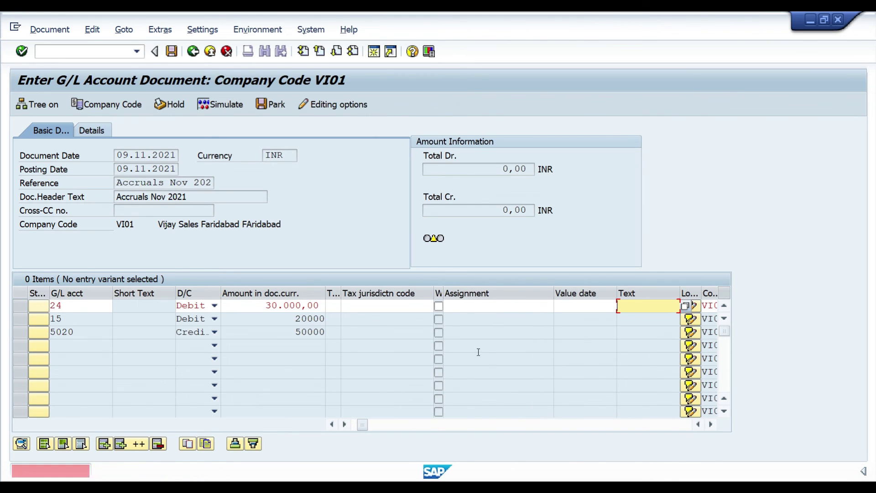
text(Accruals)
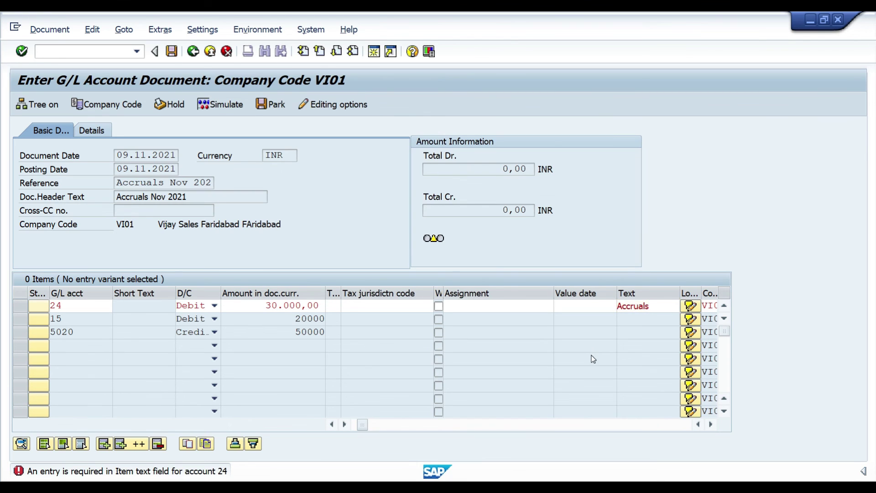
key(Return)
key(Return)
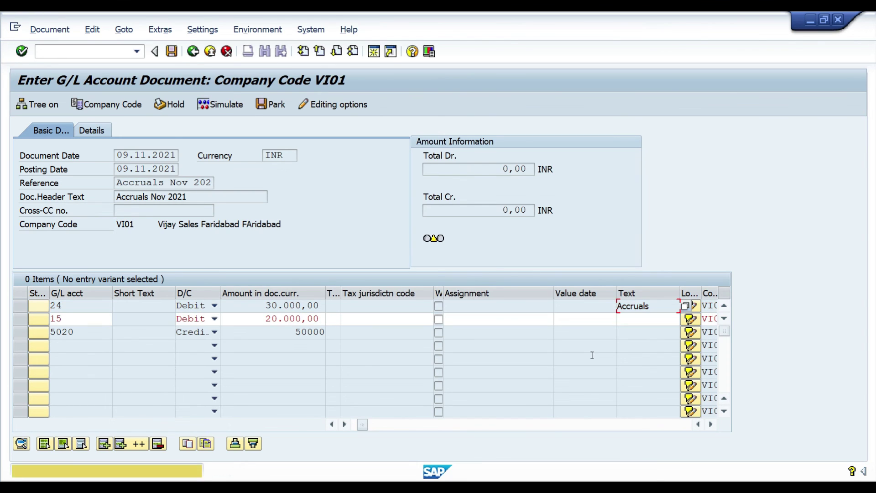
Step: Add the item text "Accruals" to the clearing charges line and validate the remaining line items
click(651, 315)
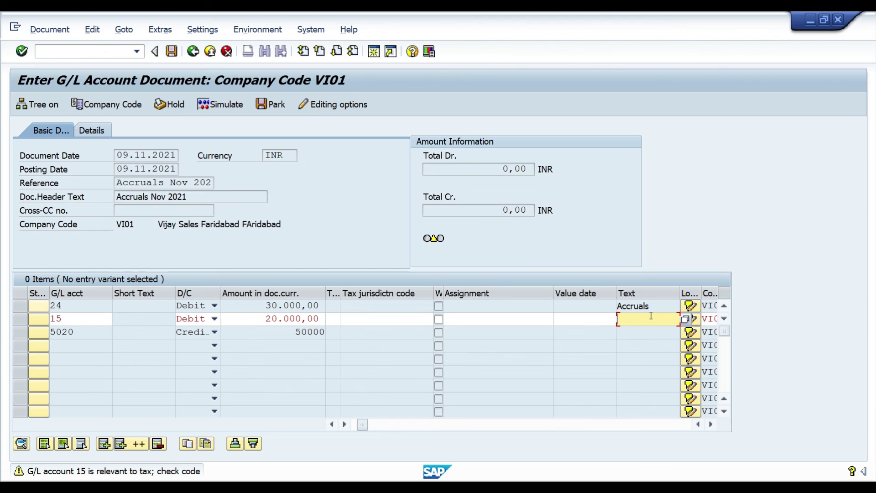
text(Accruals)
key(Return)
key(Return)
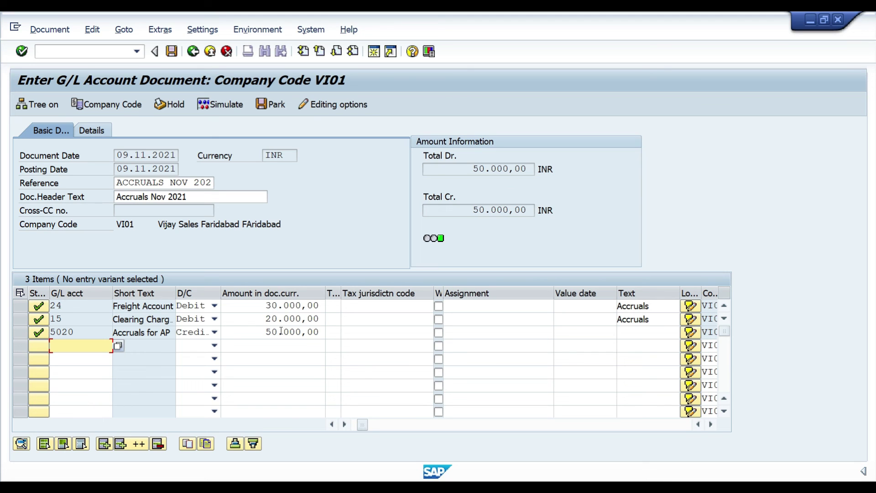
Step: Post the November accruals document, accepting the tax code warnings
key(Return)
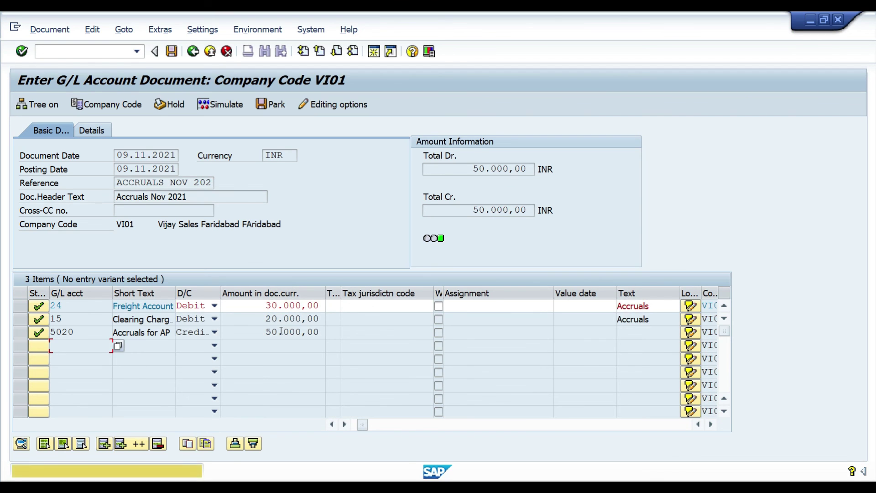
key(Return)
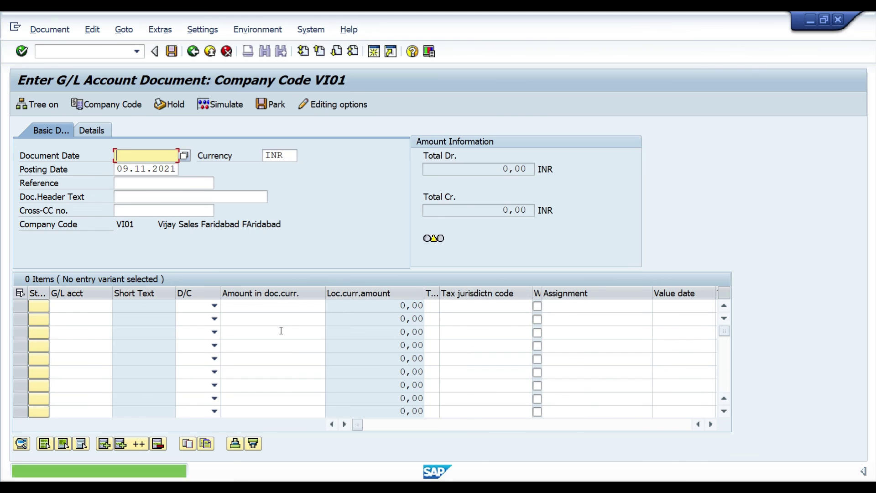